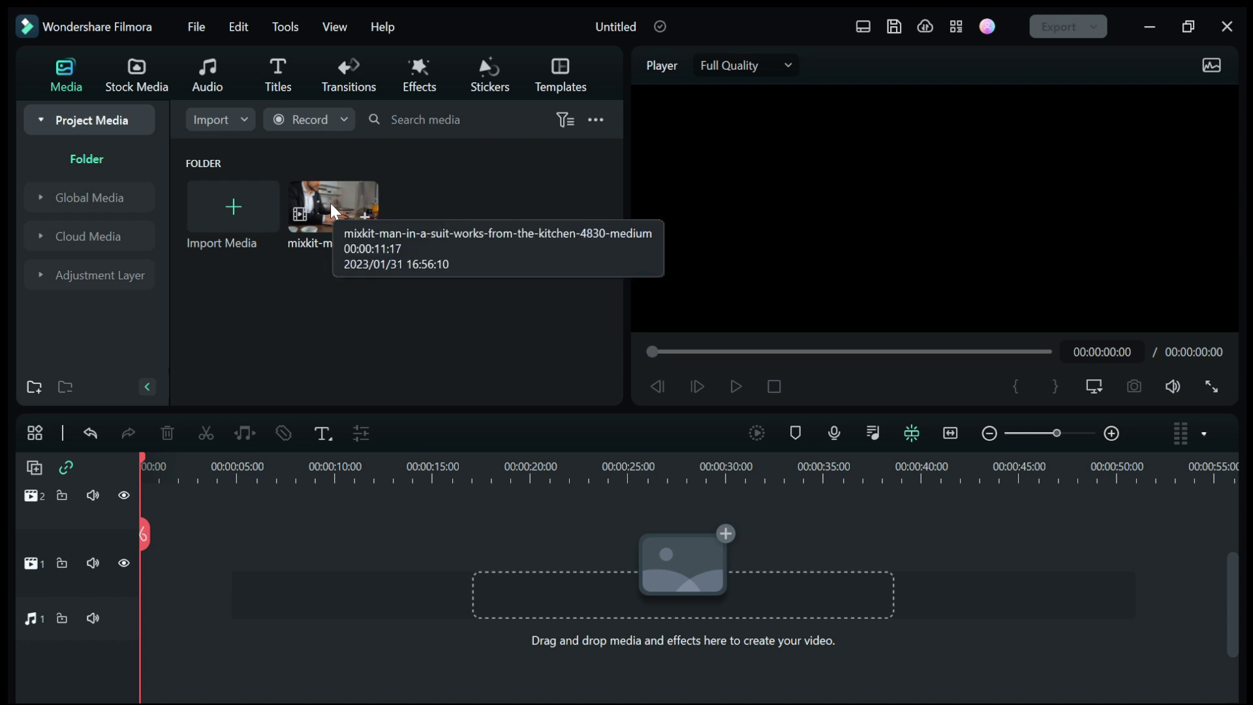
Drag the 11-second kitchen clip to the start of video track 1.
mouse_move(329, 202)
left_mouse_down()
mouse_move(164, 575)
mouse_move(143, 571)
left_mouse_up()
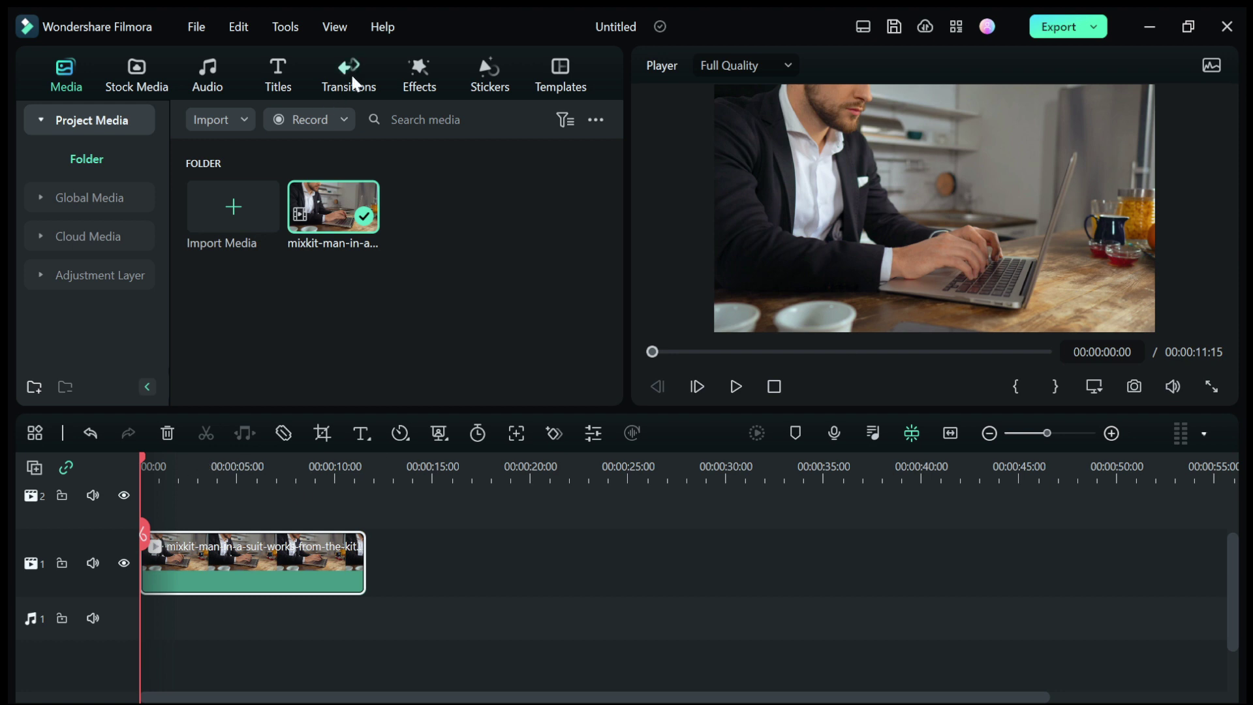
Search the Effects library for "mosaic" to list the mosaic-style effects.
left_click(407, 69)
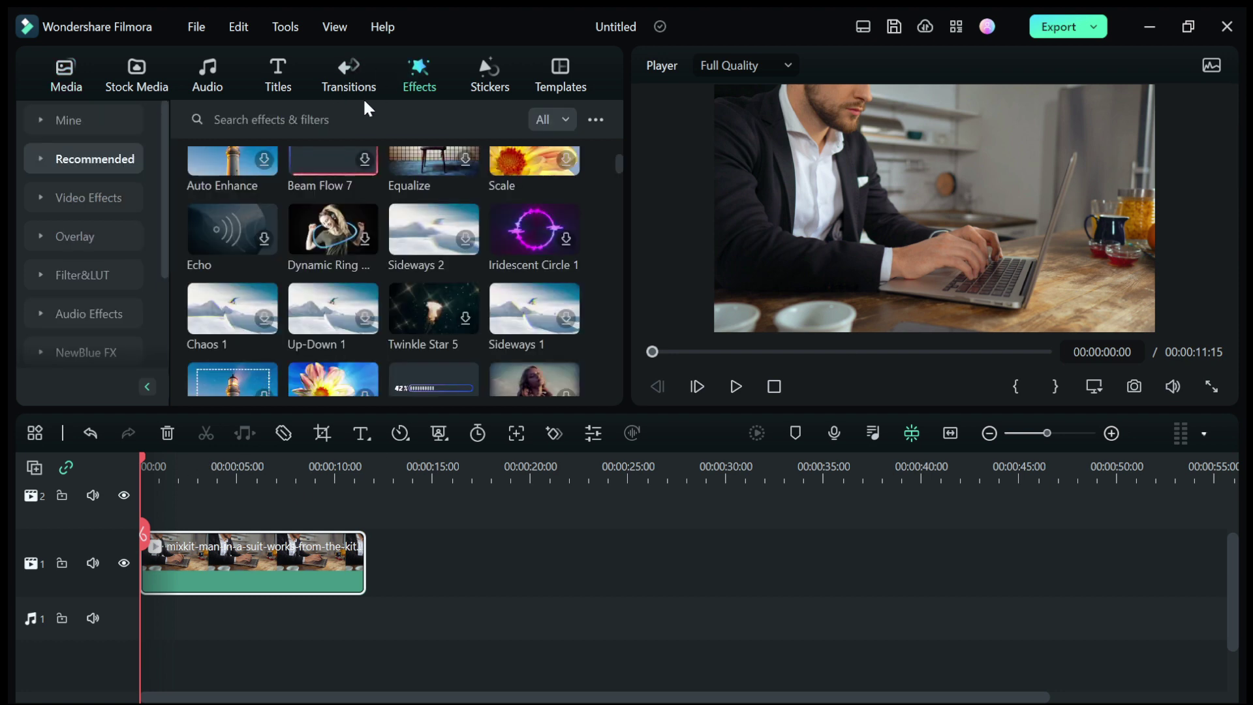
left_click(364, 119)
type("m")
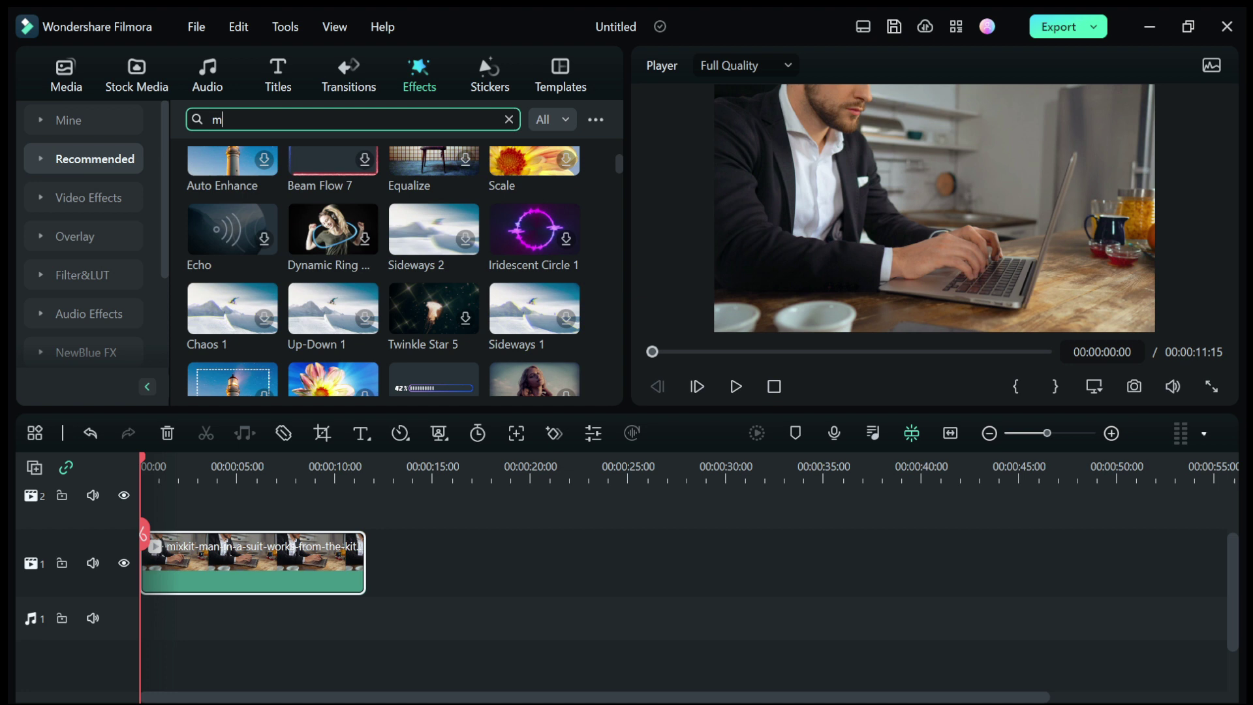
type("osaic")
key("Return")
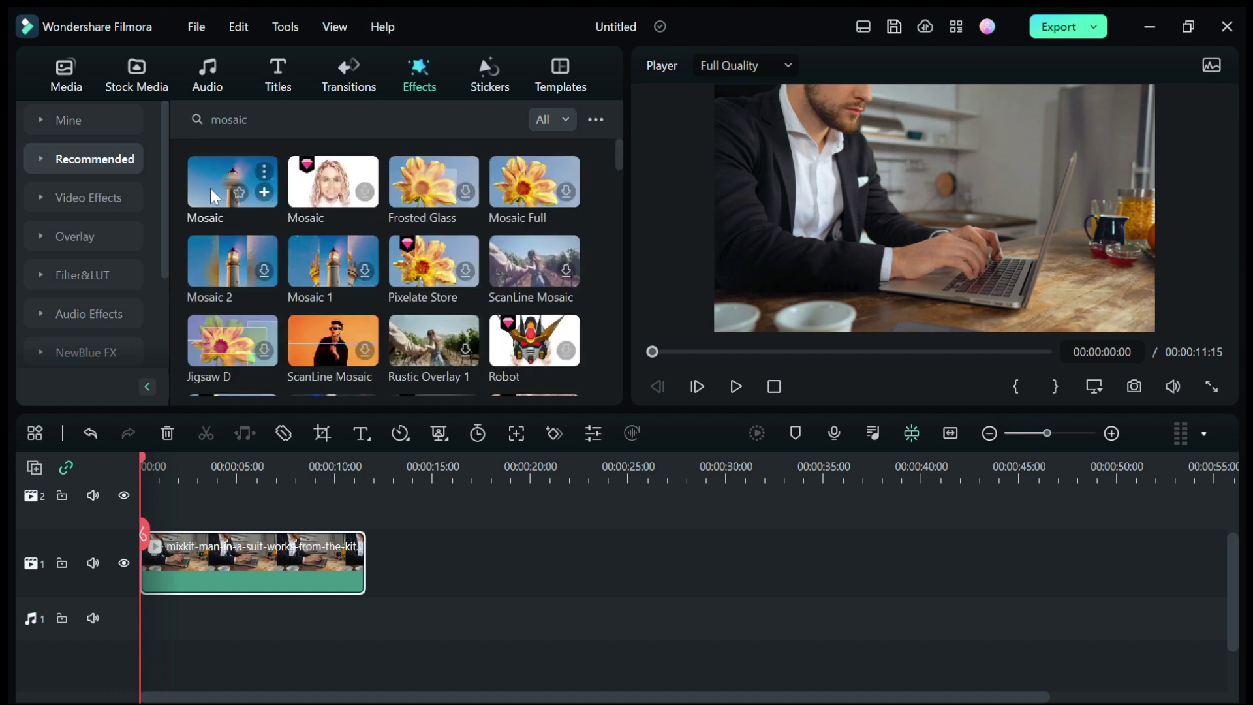
Place the Mosaic effect on track 2 and stretch it across the full 11-second clip.
left_click_drag(207, 187, 152, 539)
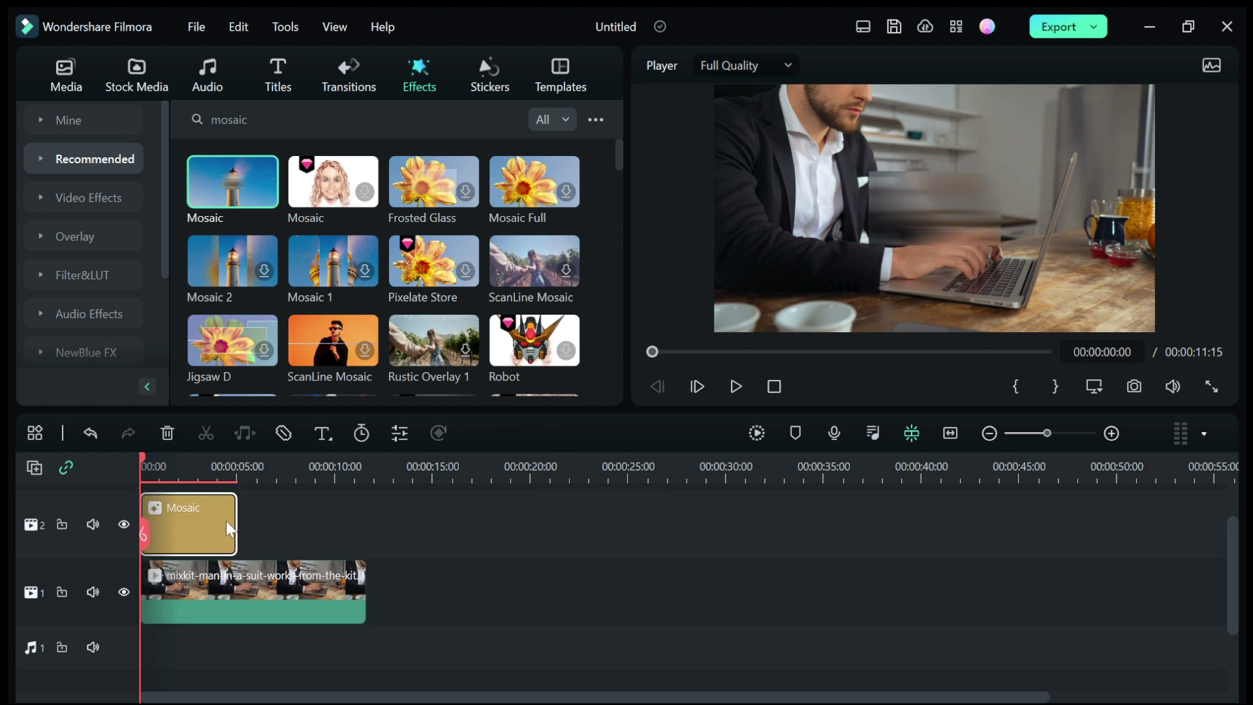
left_click_drag(236, 519, 360, 516)
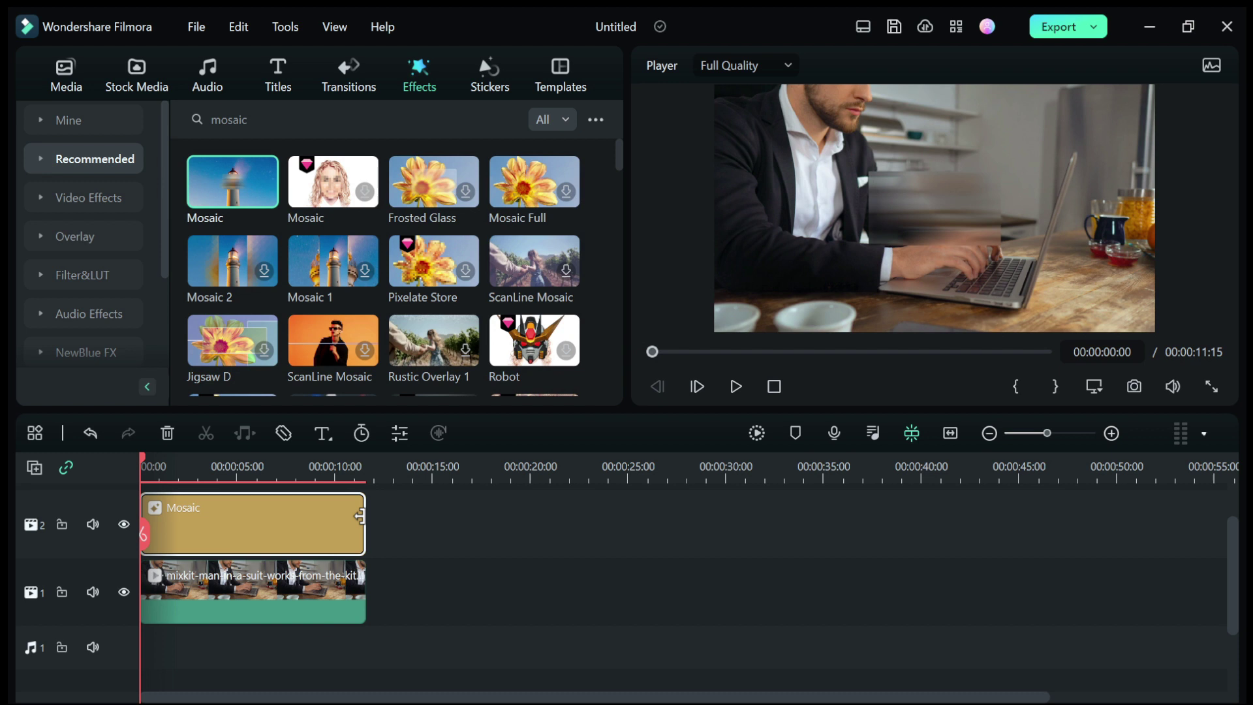
Move the mosaic area to the frame's right edge and resize it, narrower and taller, over the jar.
left_click(928, 203)
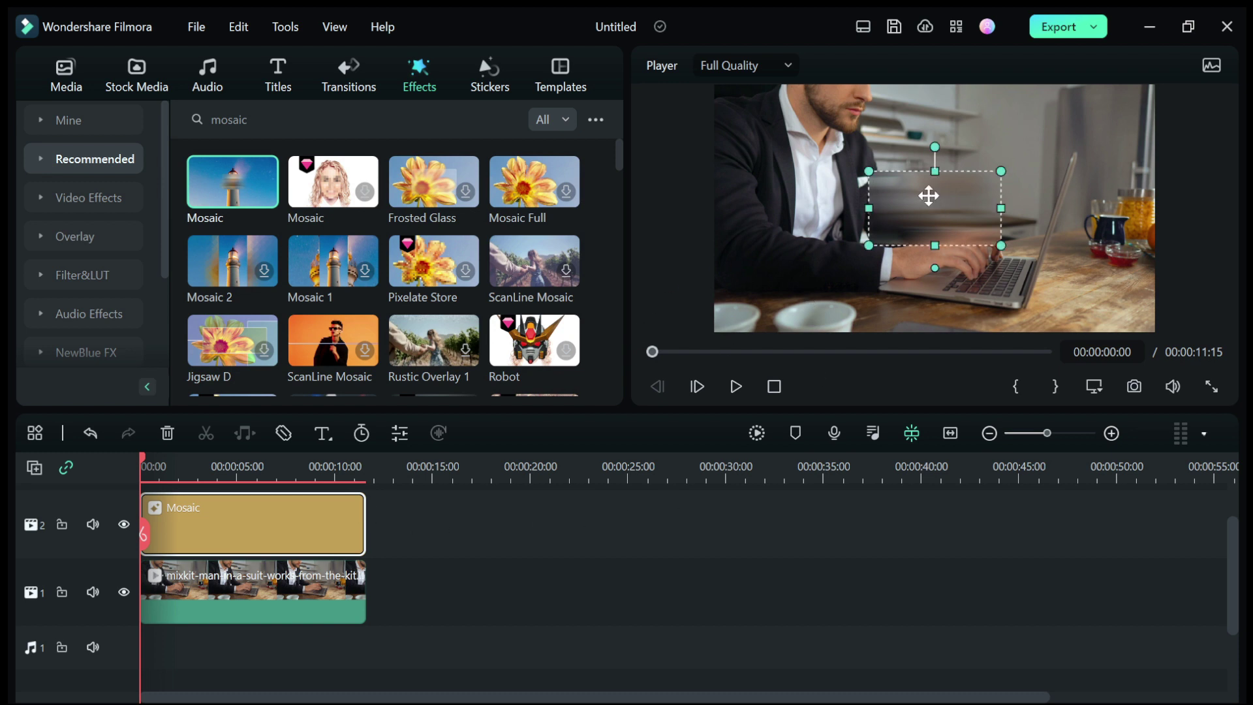
mouse_move(928, 196)
left_mouse_down()
mouse_move(1109, 196)
mouse_move(1081, 196)
left_mouse_up()
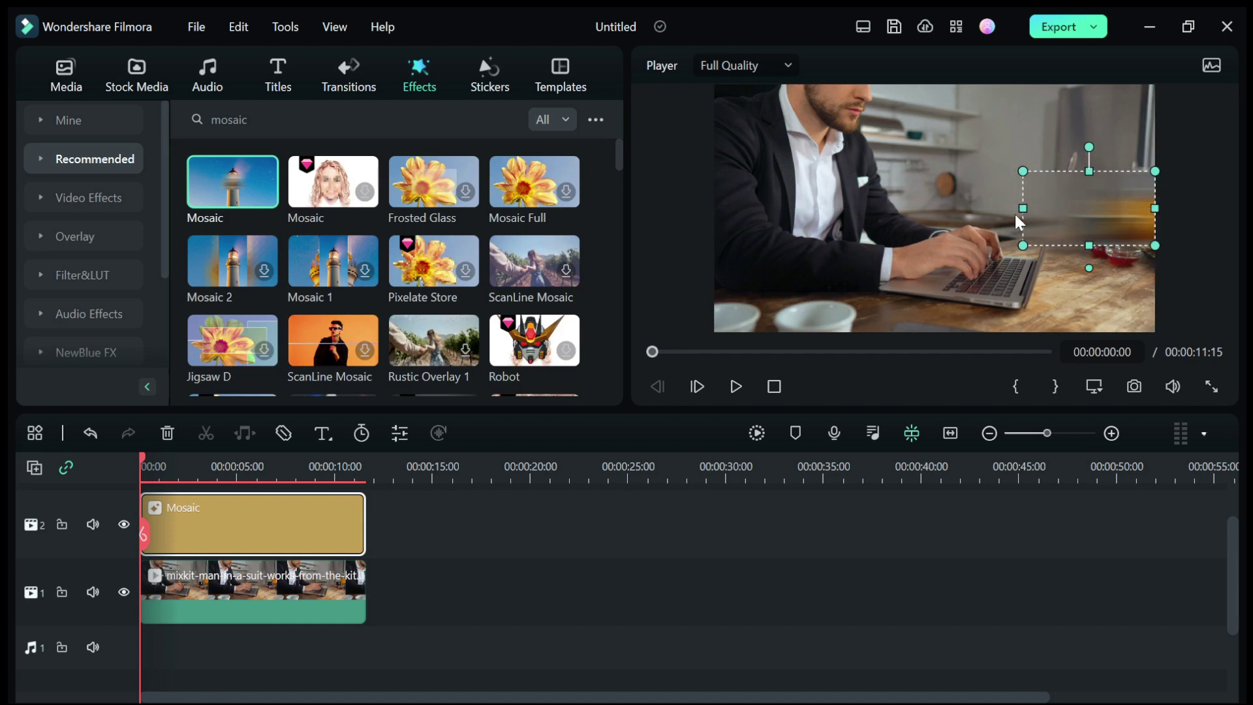
left_click_drag(1022, 208, 1156, 208)
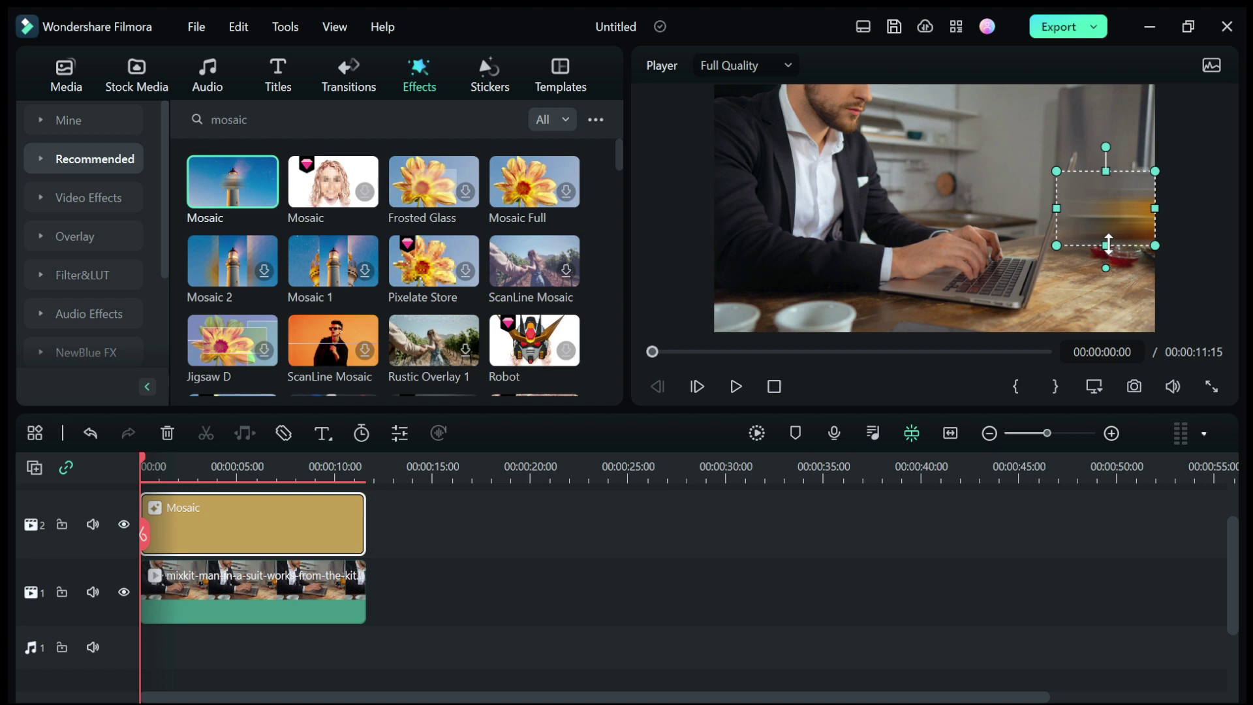
left_click_drag(1108, 243, 1106, 268)
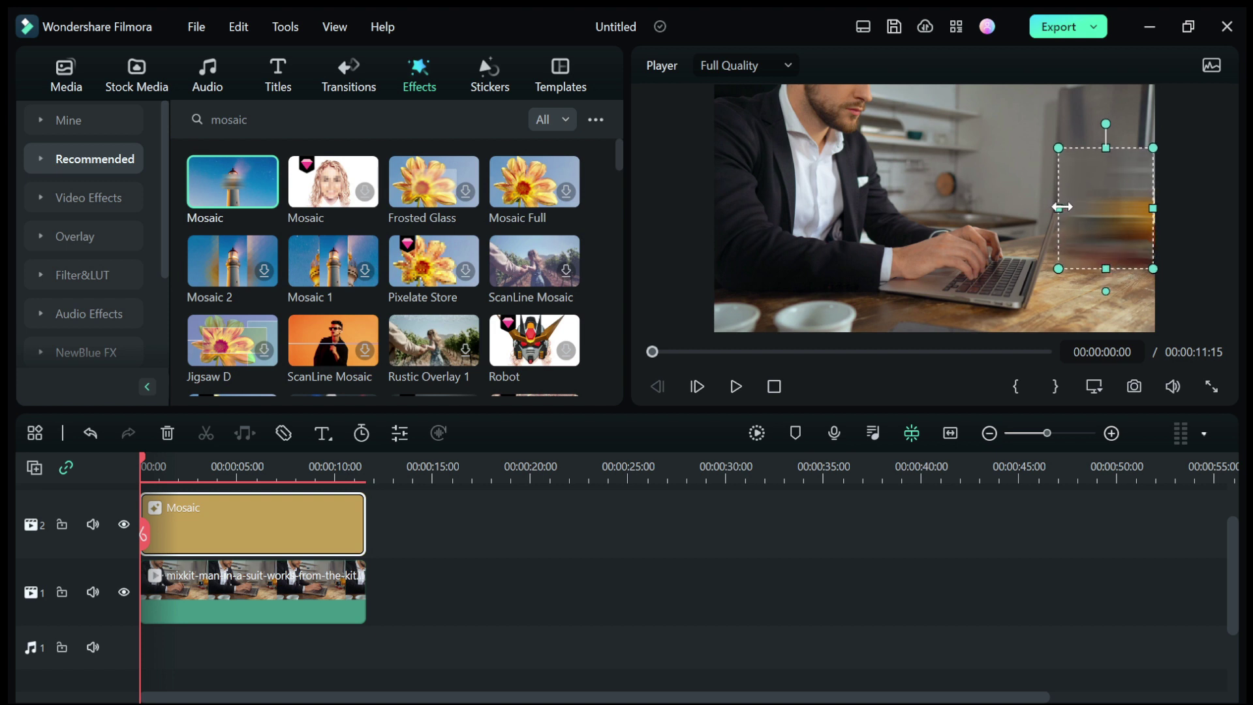
left_click_drag(1057, 207, 1108, 209)
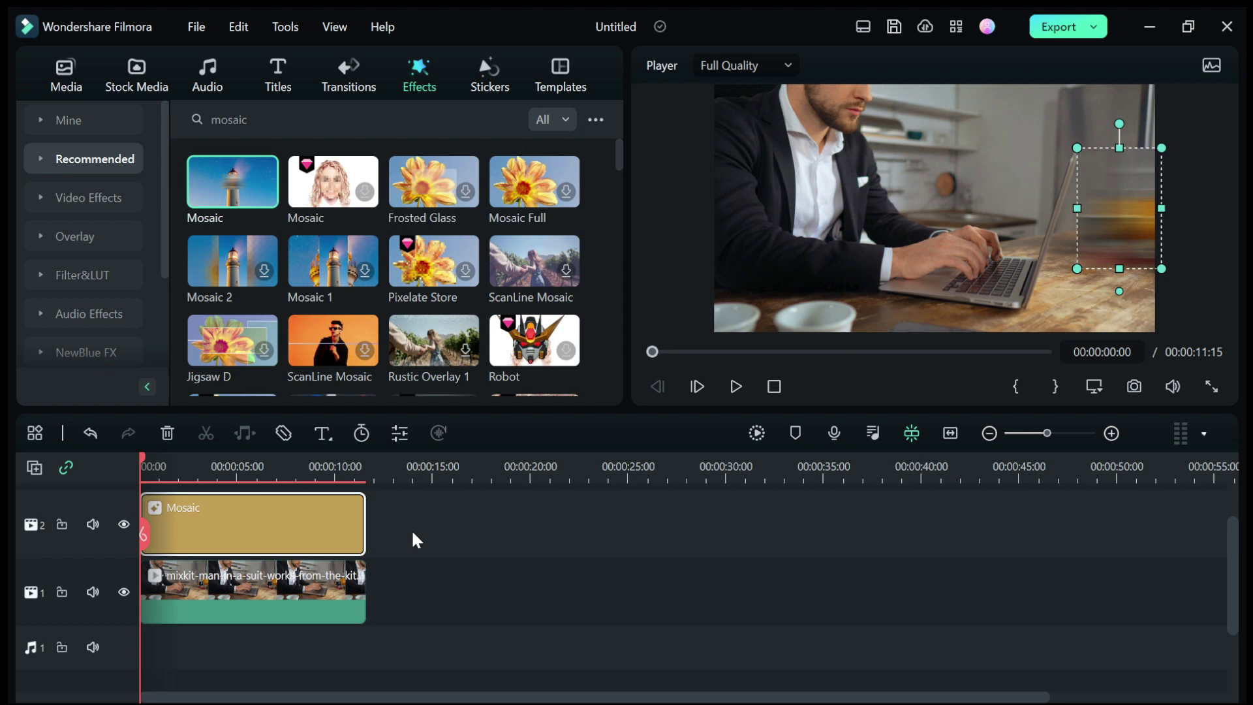
Open the Mosaic settings, try other blur and opacity values, then return Blur Amount to 50.
double_click(267, 523)
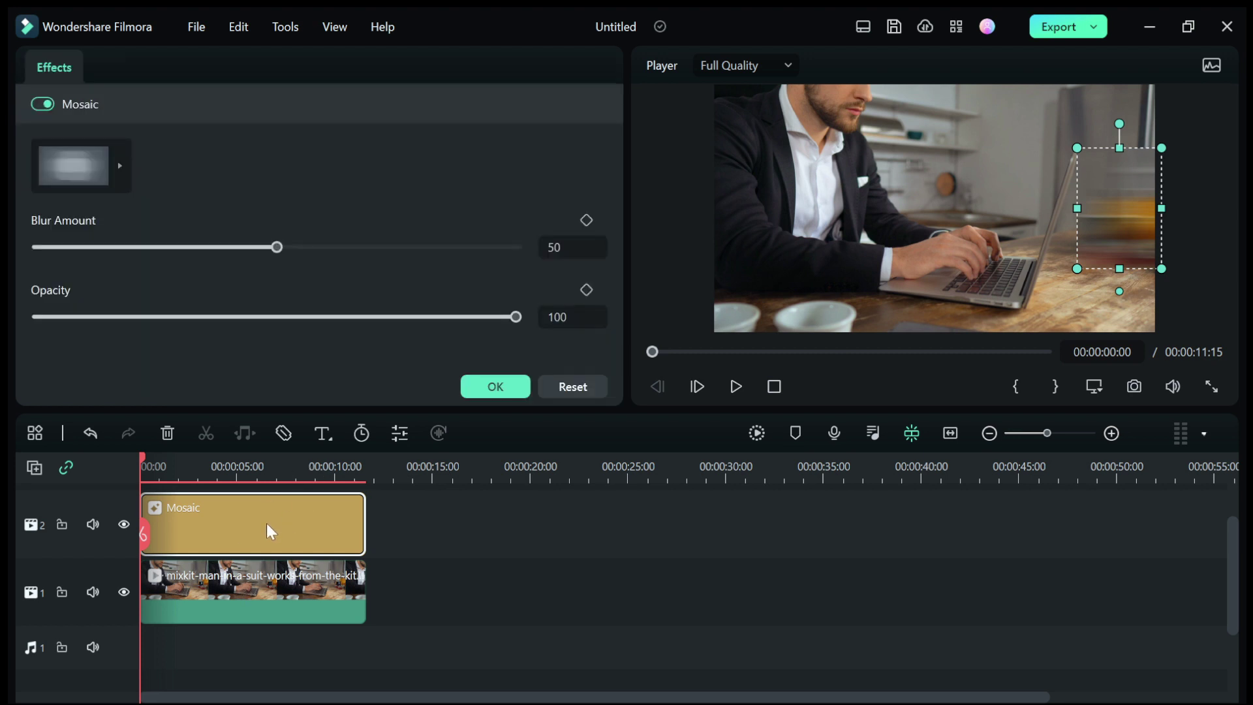
mouse_move(272, 248)
left_mouse_down()
mouse_move(529, 282)
mouse_move(249, 251)
left_mouse_up()
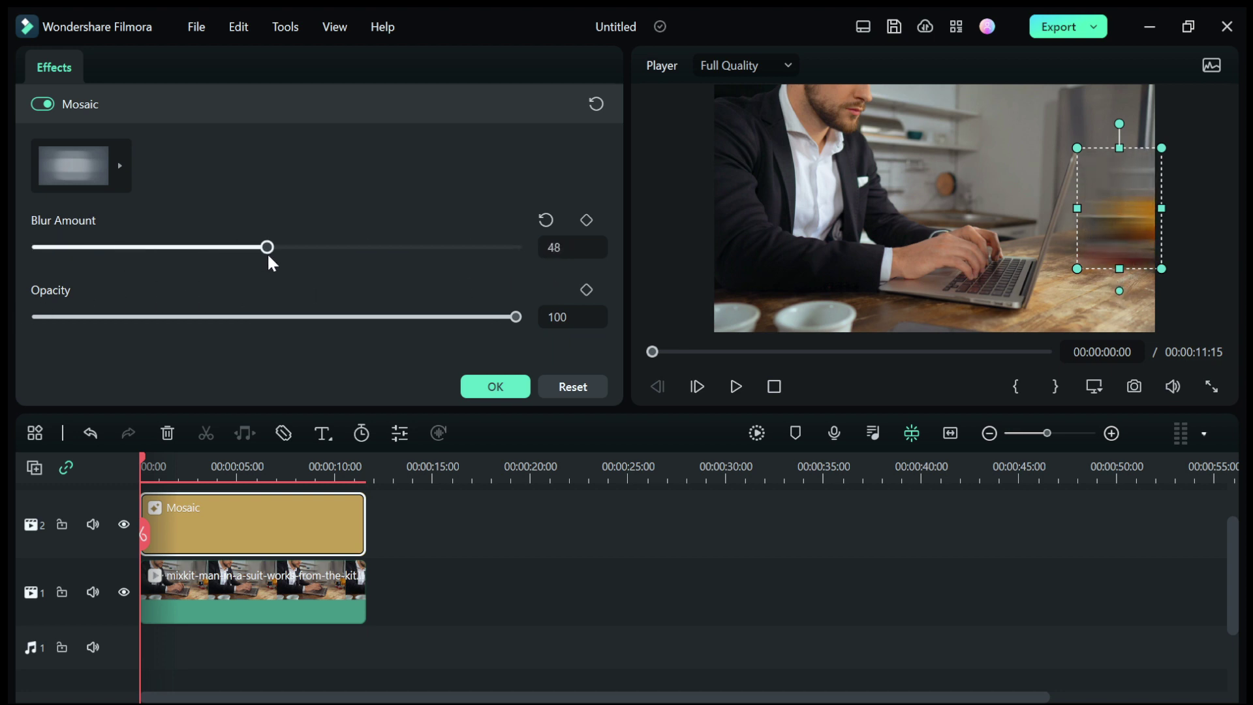
left_click_drag(273, 254, 276, 253)
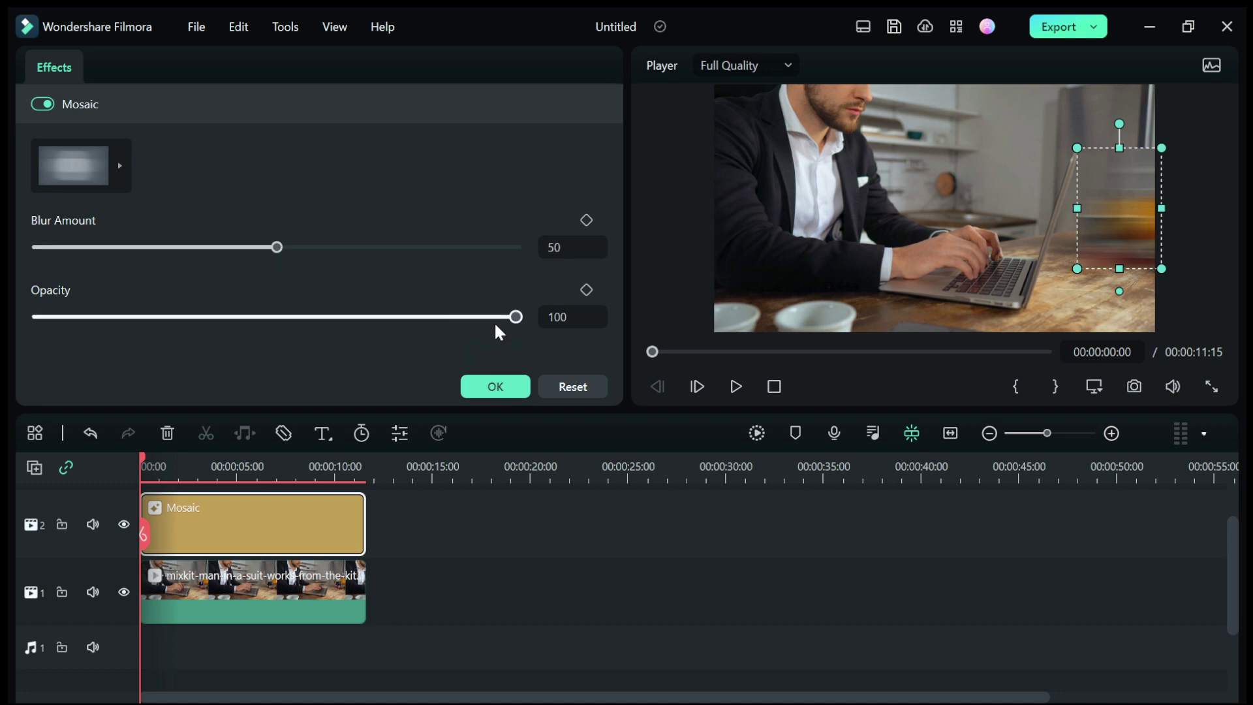
mouse_move(520, 318)
left_mouse_down()
mouse_move(319, 356)
mouse_move(631, 336)
left_mouse_up()
left_click(124, 163)
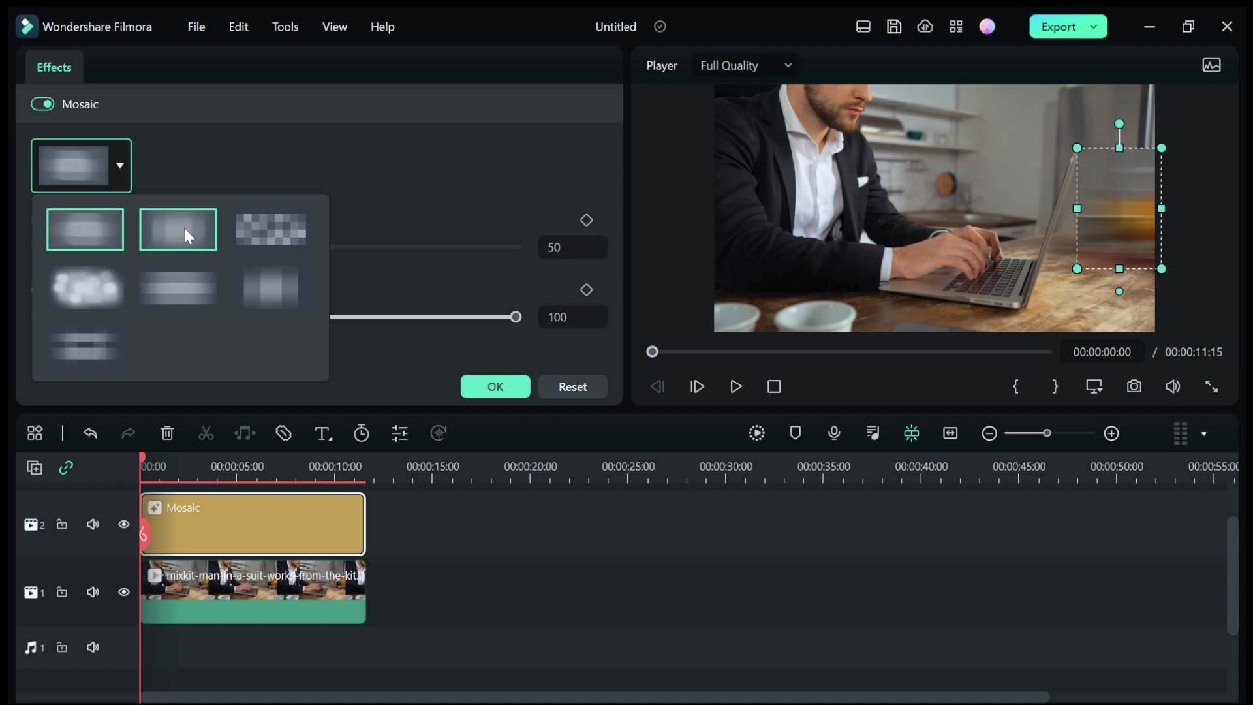
left_click(185, 228)
left_click(120, 168)
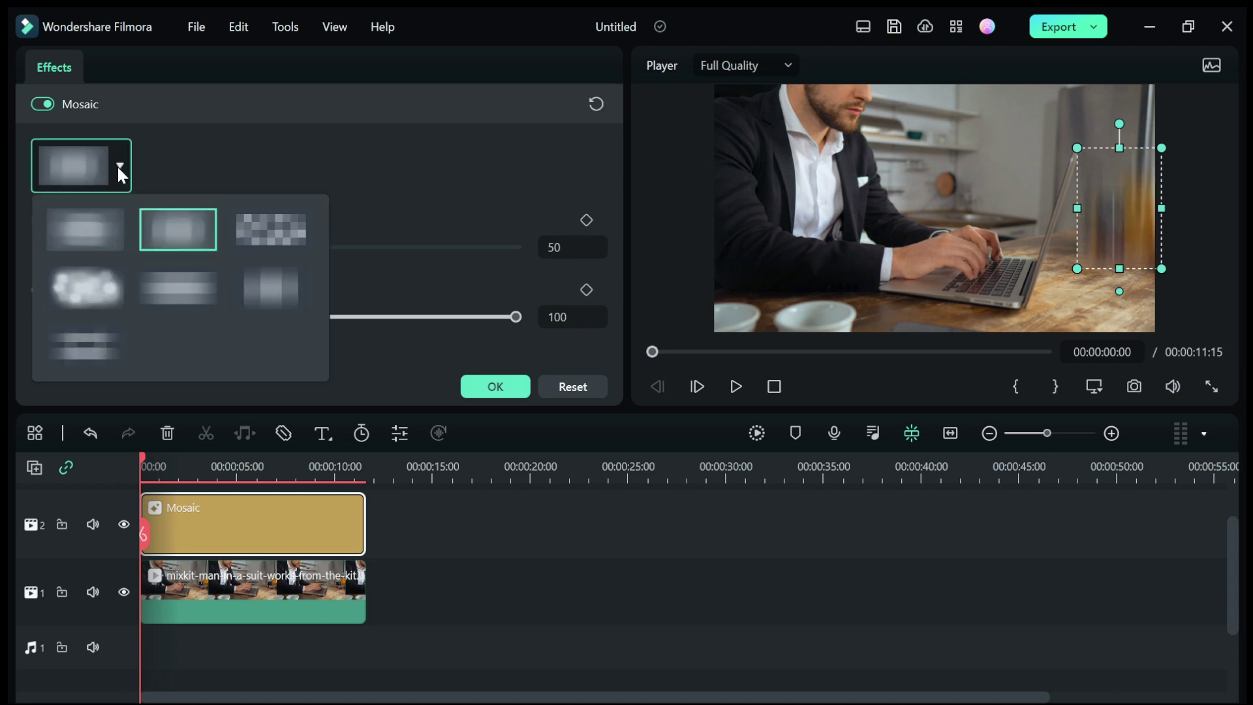
left_click(262, 225)
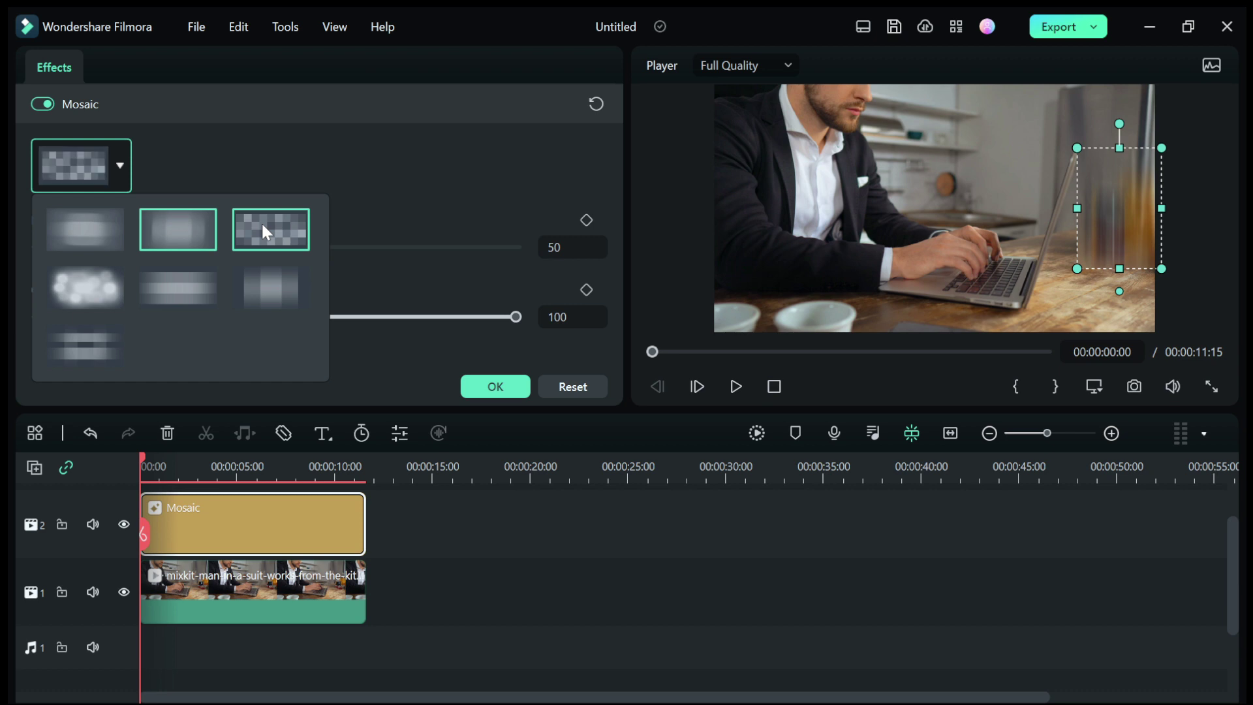
left_click(119, 167)
left_click(87, 282)
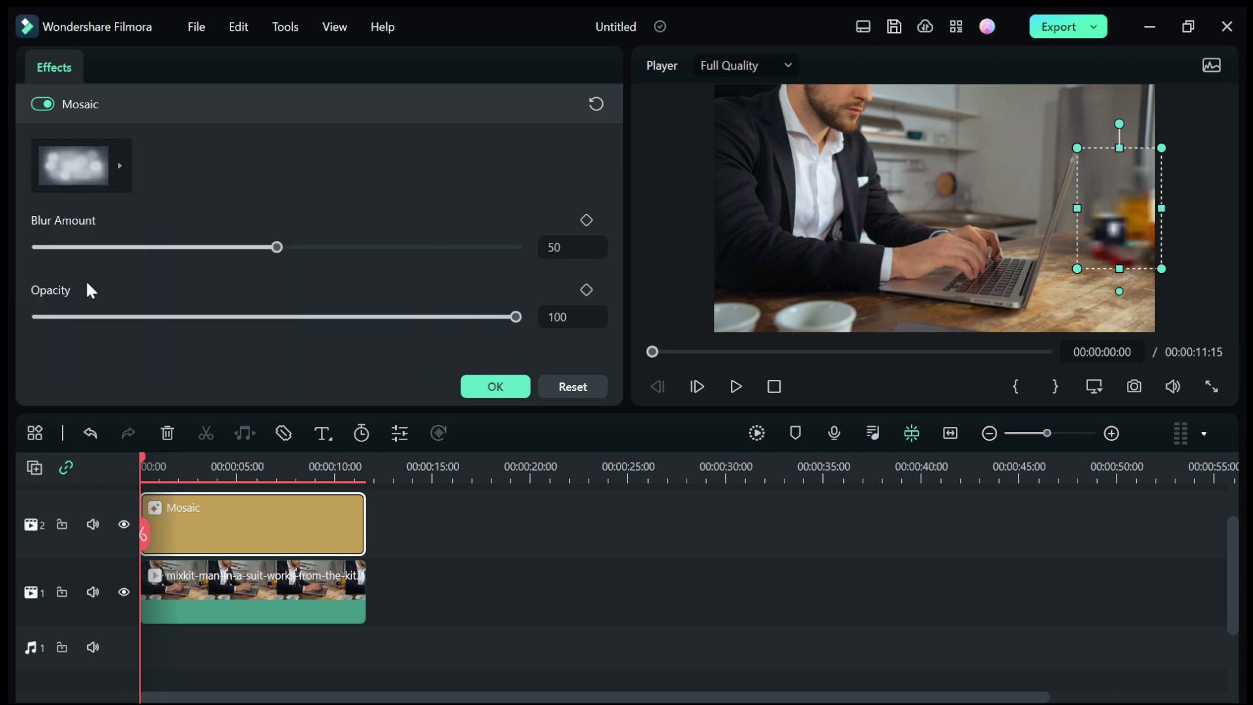
left_click(114, 160)
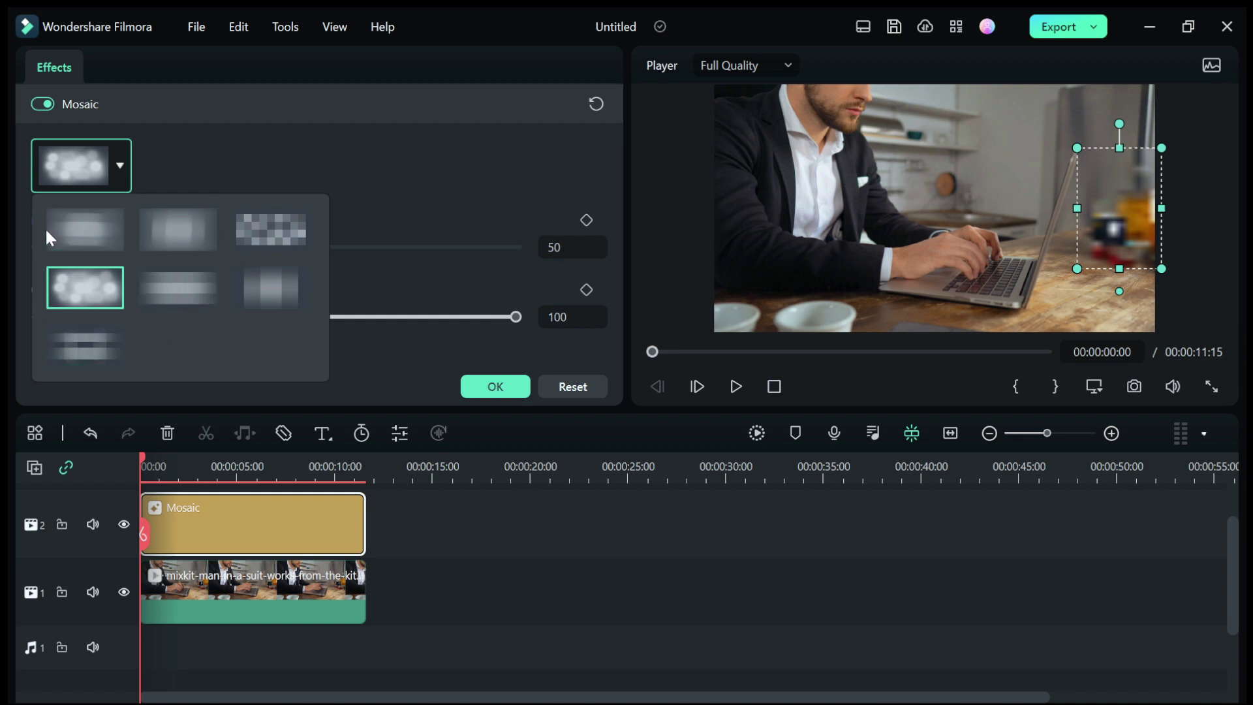
left_click(77, 229)
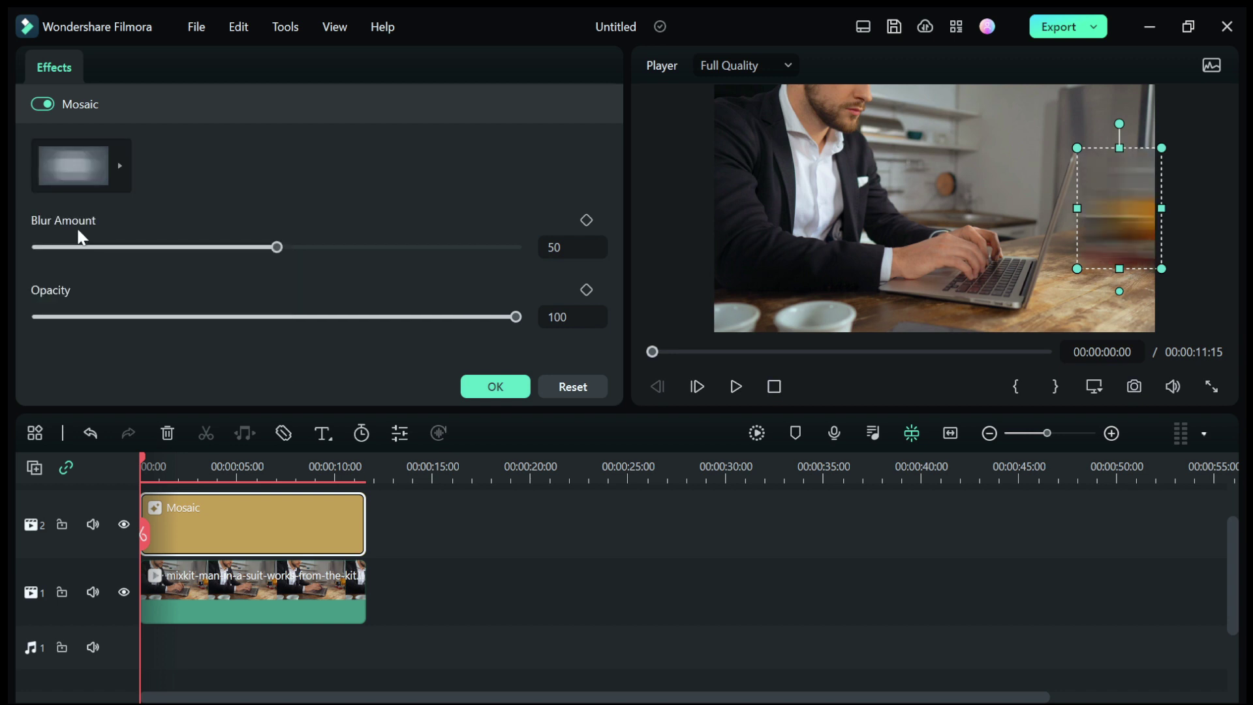
Confirm the Mosaic settings with OK and play the timeline to review the blur.
left_click(479, 392)
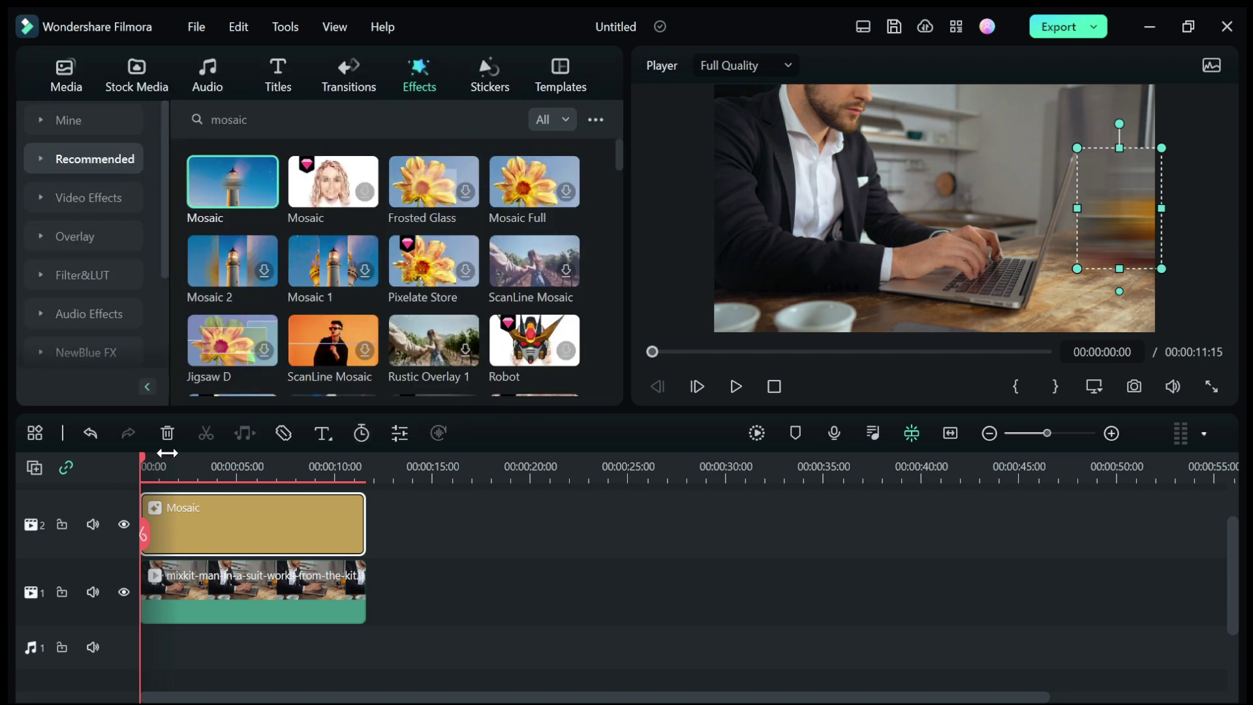
key("space")
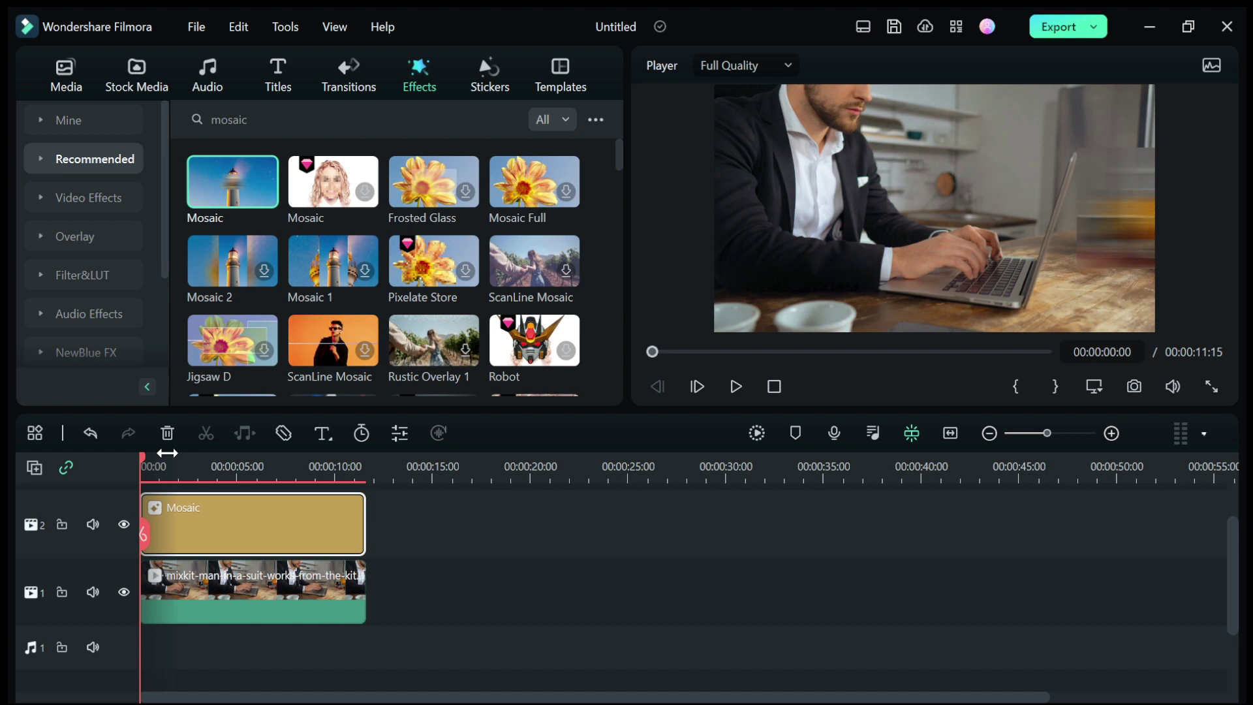